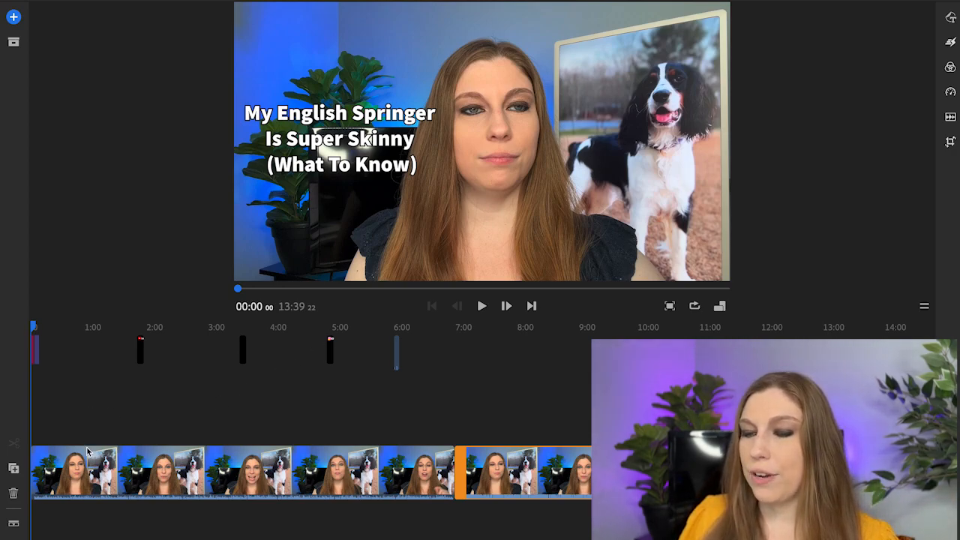
- Expand the audio of the first video clip on the timeline
left_click(124, 471)
right_click(121, 477)
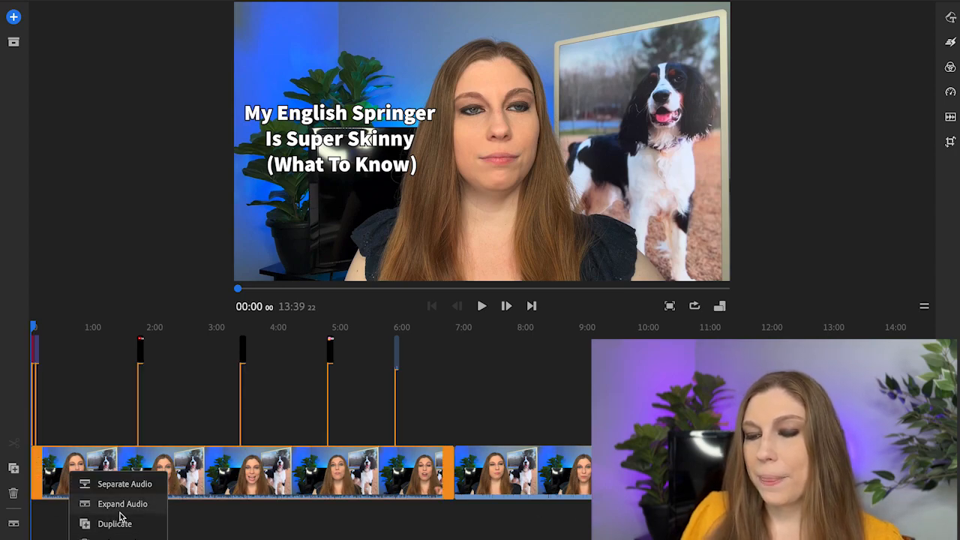
left_click(122, 504)
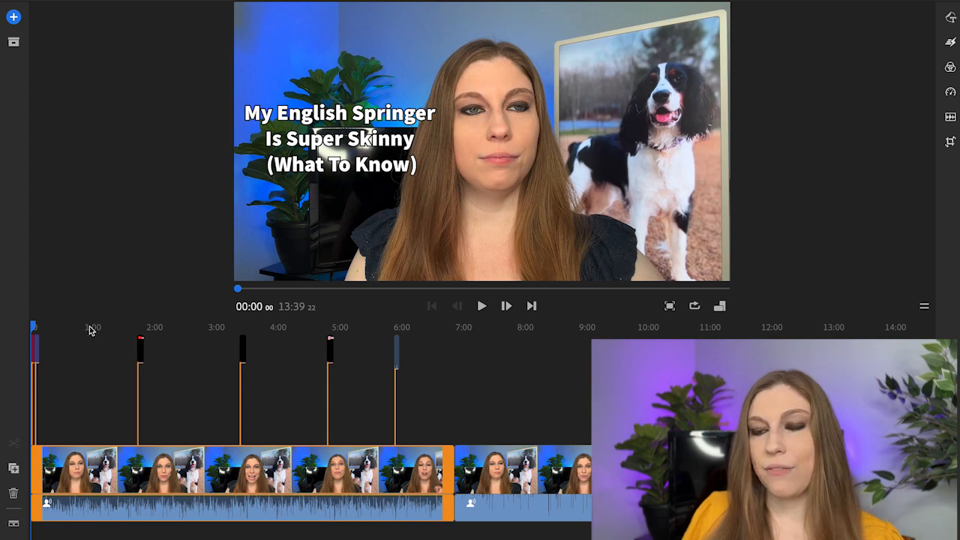
- Examine the title and social media overlays above the first clip, moving the playhead through them to about 6:08
left_click_drag(469, 337, 19, 356)
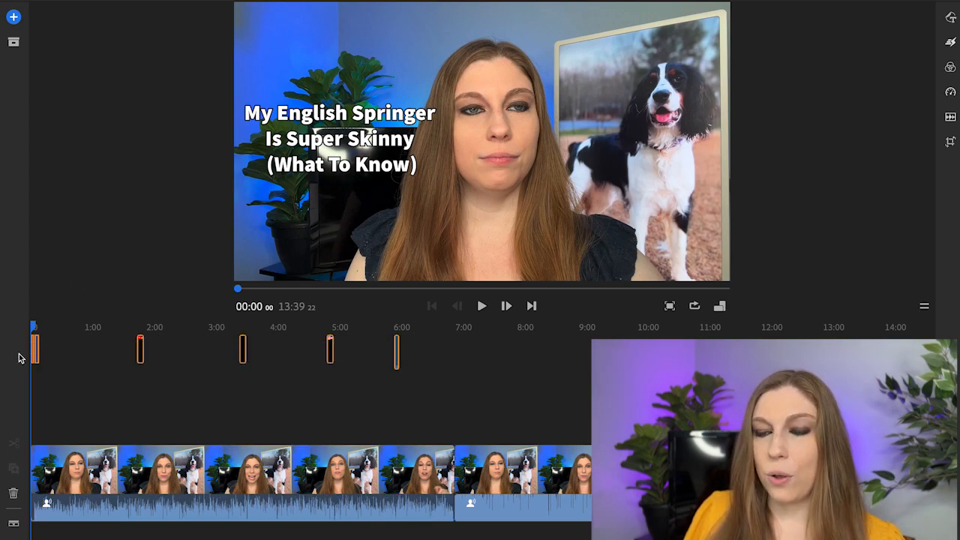
left_click(67, 384)
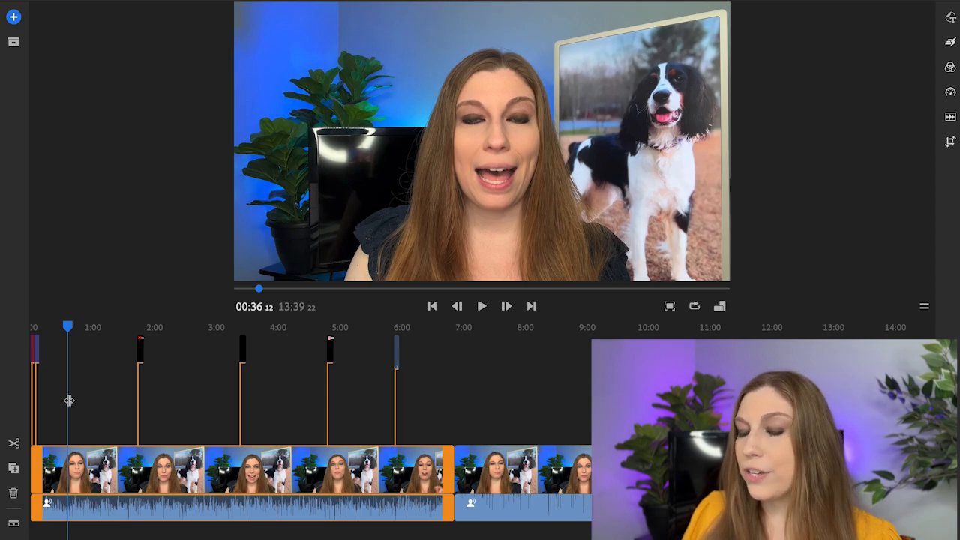
mouse_move(497, 360)
left_mouse_down()
mouse_move(17, 347)
mouse_move(514, 375)
mouse_move(440, 357)
mouse_move(77, 349)
mouse_move(34, 345)
mouse_move(33, 328)
left_mouse_up()
left_click(57, 381)
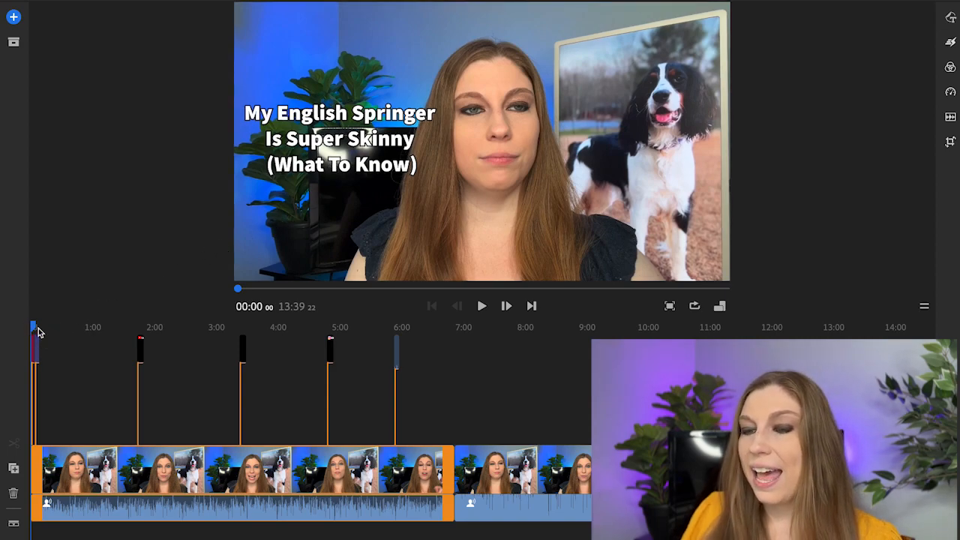
left_click(40, 328)
left_click_drag(41, 325, 42, 324)
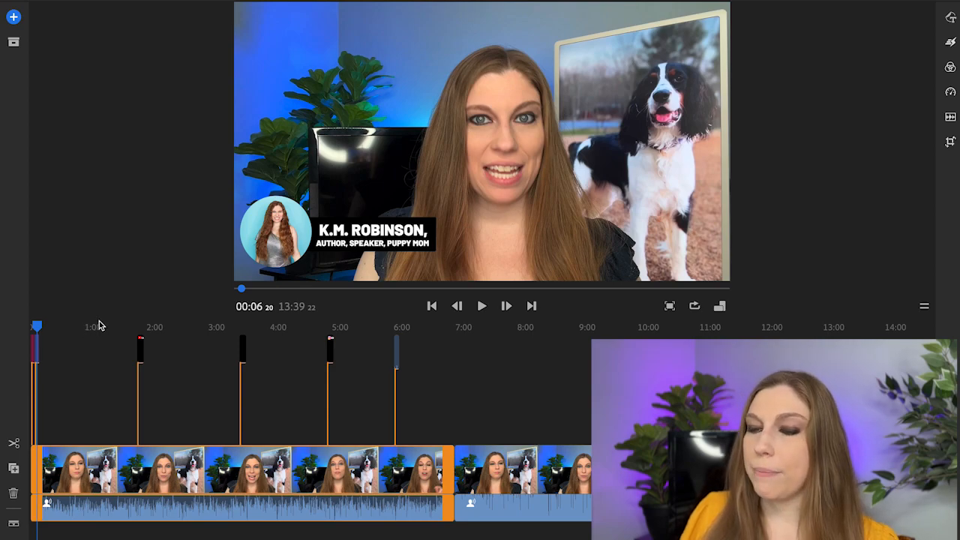
left_click(143, 328)
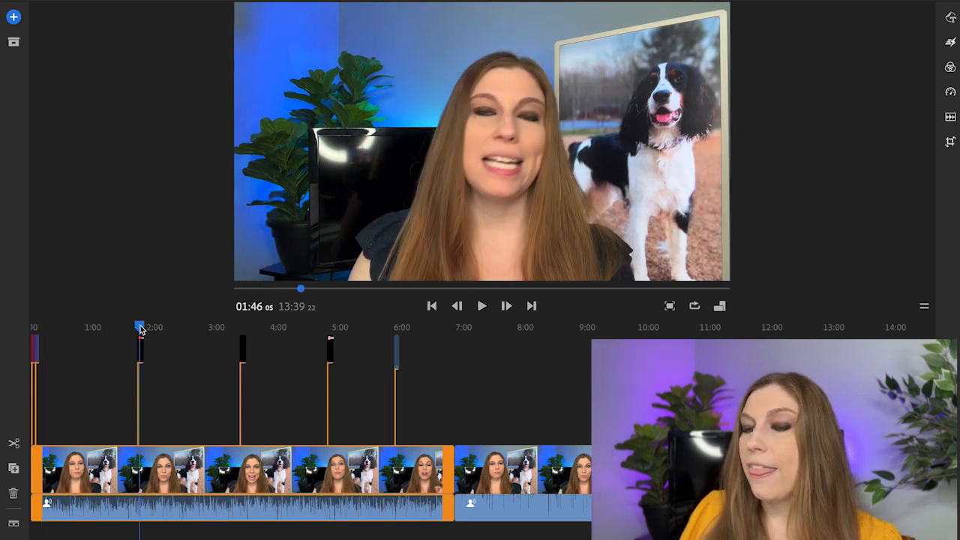
left_click(218, 327)
left_click(238, 327)
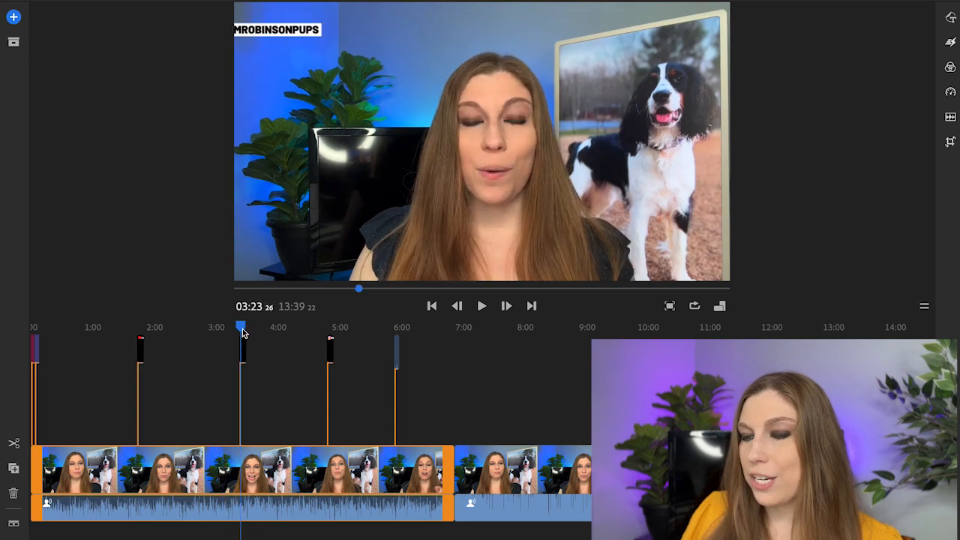
left_click(339, 328)
left_click_drag(339, 328, 409, 338)
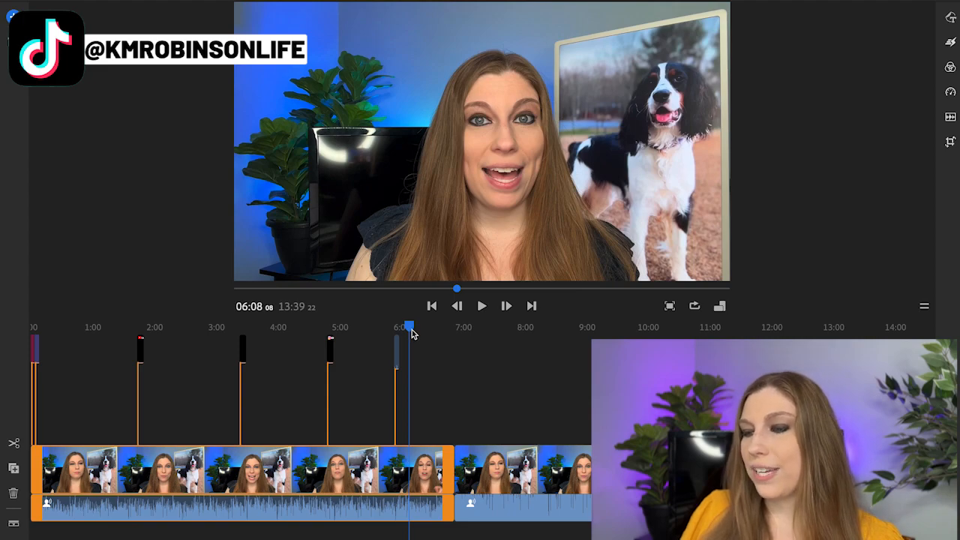
- Move all the title and social media overlays together onto the second clip, starting at about 7:10
mouse_move(519, 358)
left_mouse_down()
mouse_move(33, 343)
mouse_move(487, 348)
left_mouse_up()
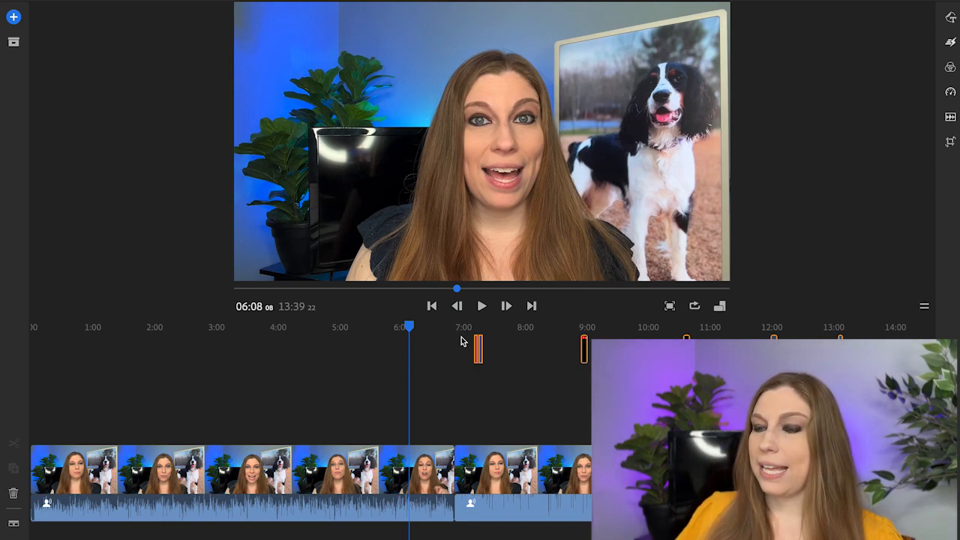
left_click(530, 375)
- Try duplicating the YouTube handle overlay near 9:00 and placing the copy at about 11:10
right_click(586, 349)
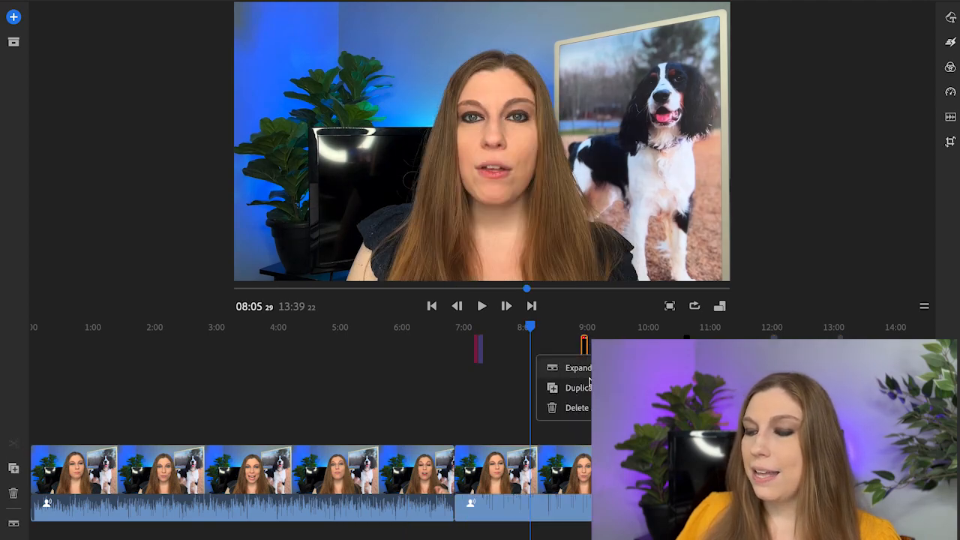
left_click(585, 388)
left_click_drag(592, 350, 723, 349)
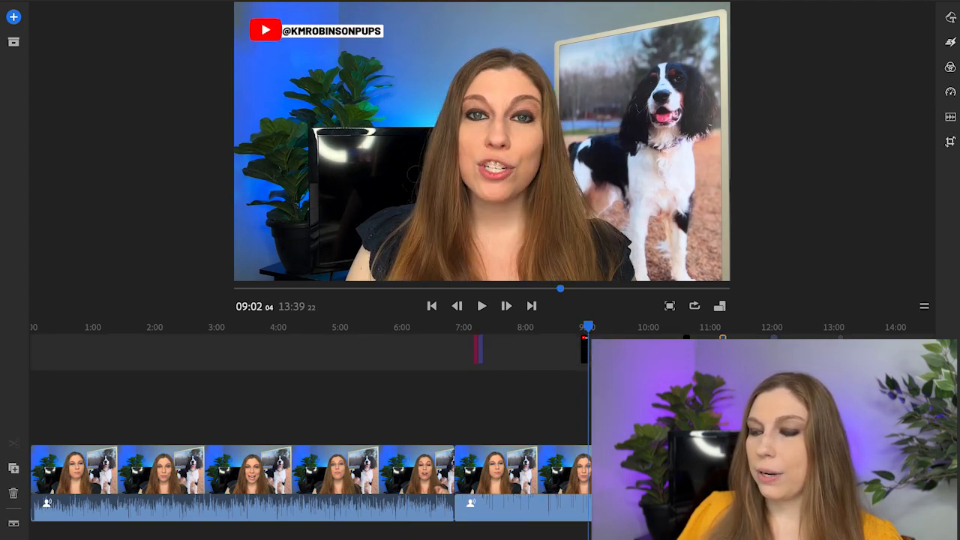
left_click(584, 350)
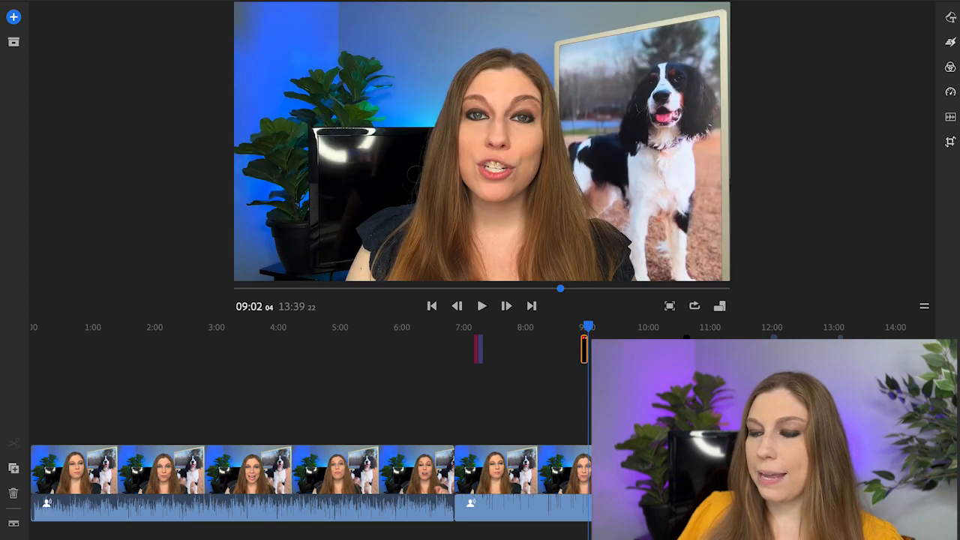
- Delete the first video clip, keeping the second clip and its attached overlays
left_click(530, 470)
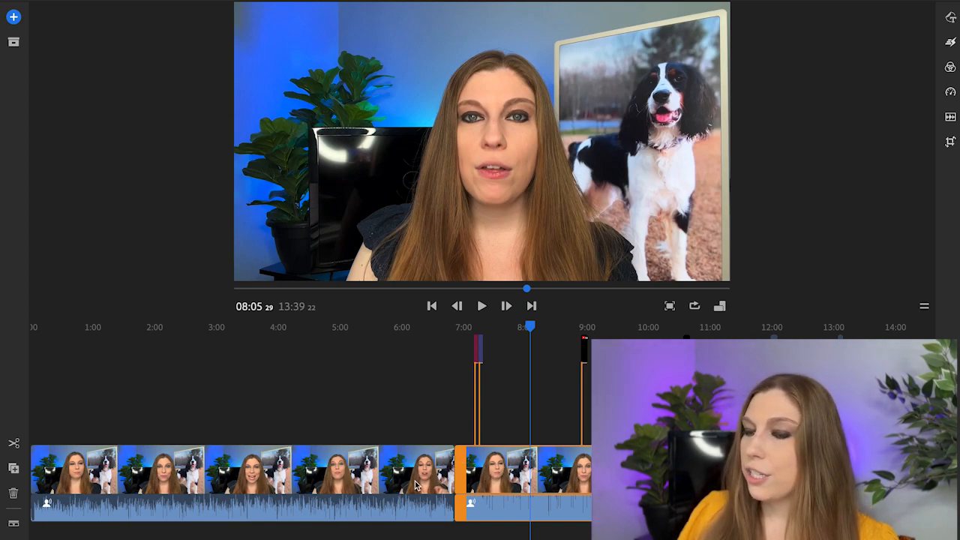
key("Delete")
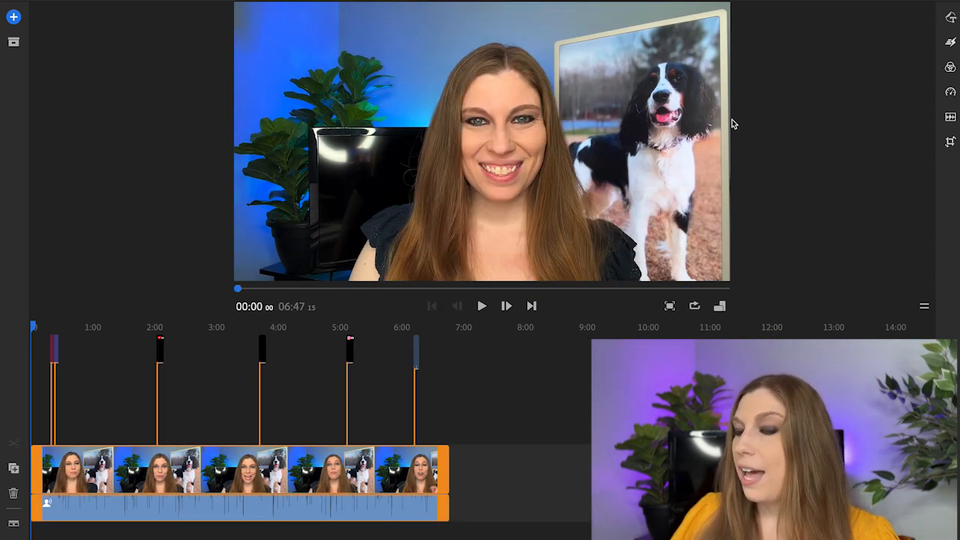
- Set the remaining clip's volume to 98 in its audio settings
left_click(950, 118)
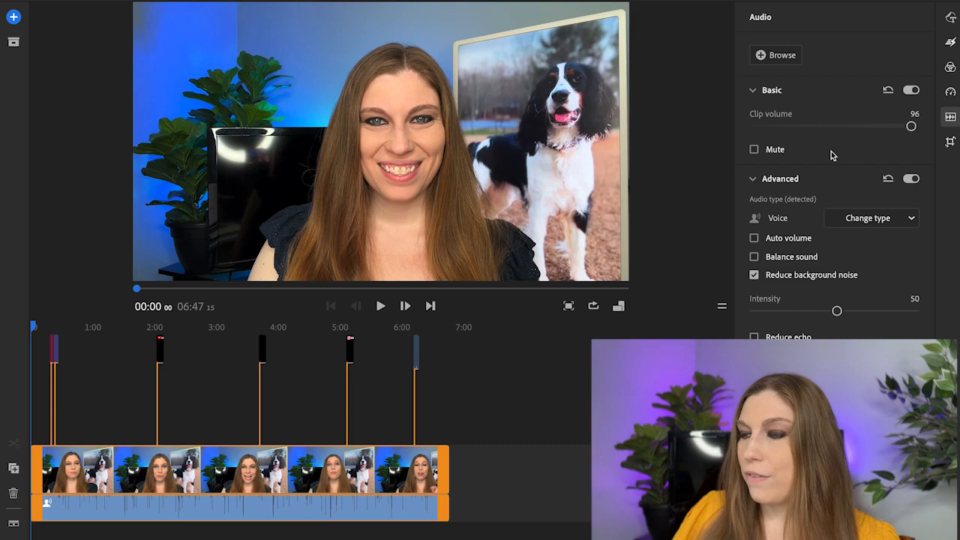
left_click(373, 484)
mouse_move(911, 126)
left_mouse_down()
mouse_move(834, 129)
mouse_move(909, 141)
left_mouse_up()
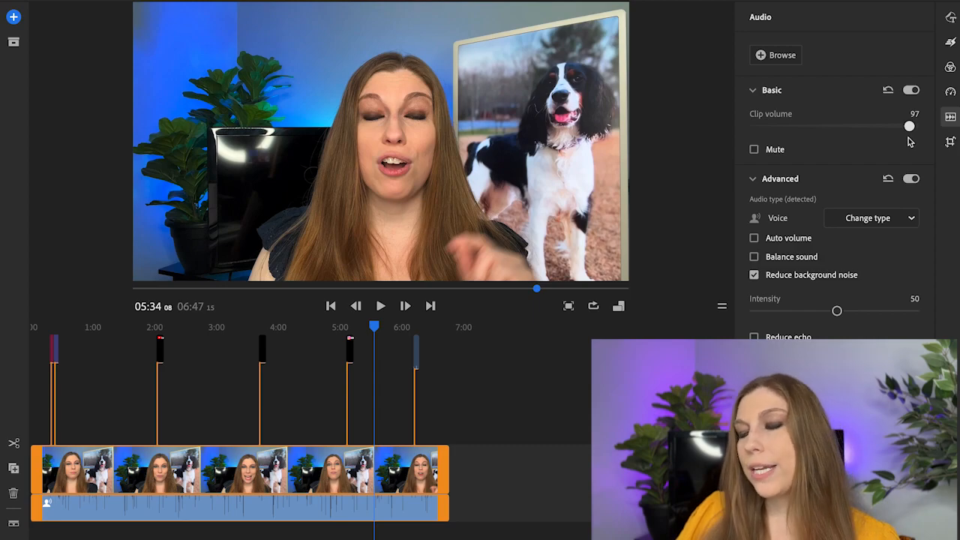
left_click_drag(909, 141, 912, 142)
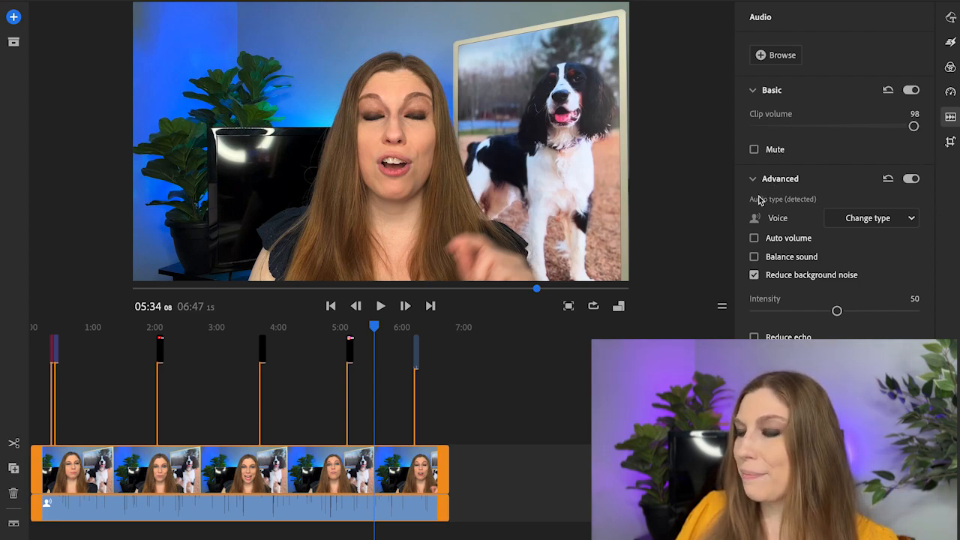
- Adjust the clip's colour by setting the exposure to 0.31 and the contrast to 32
left_click(951, 67)
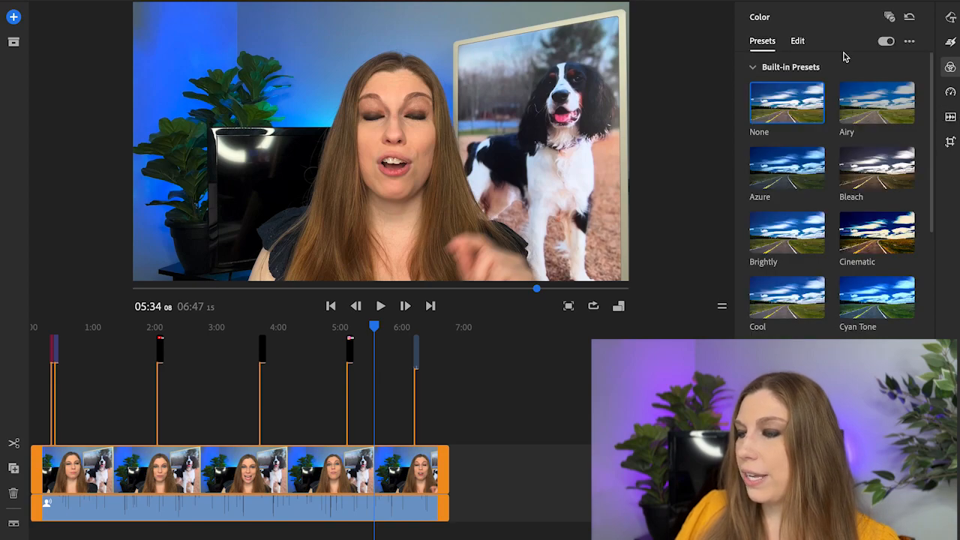
left_click(799, 41)
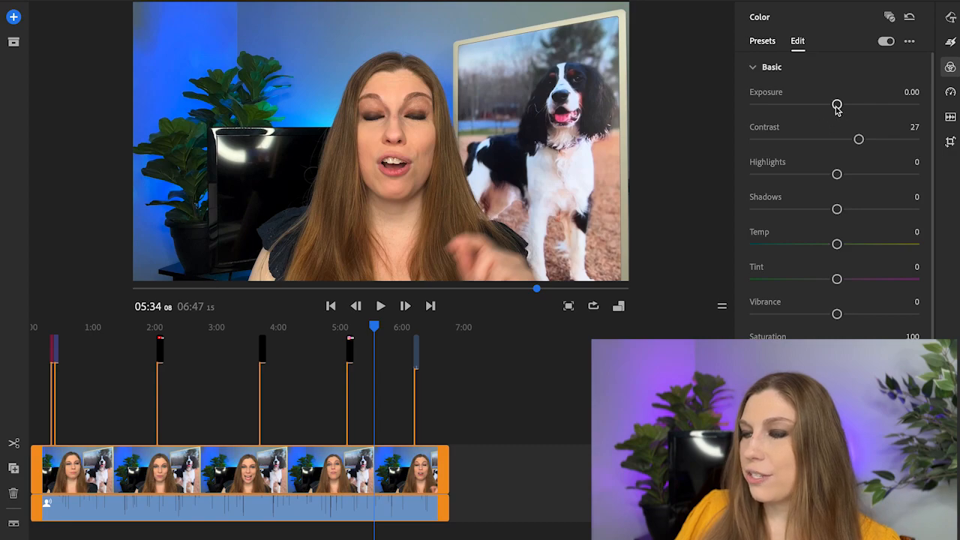
left_click_drag(837, 104, 841, 105)
left_click_drag(859, 140, 863, 140)
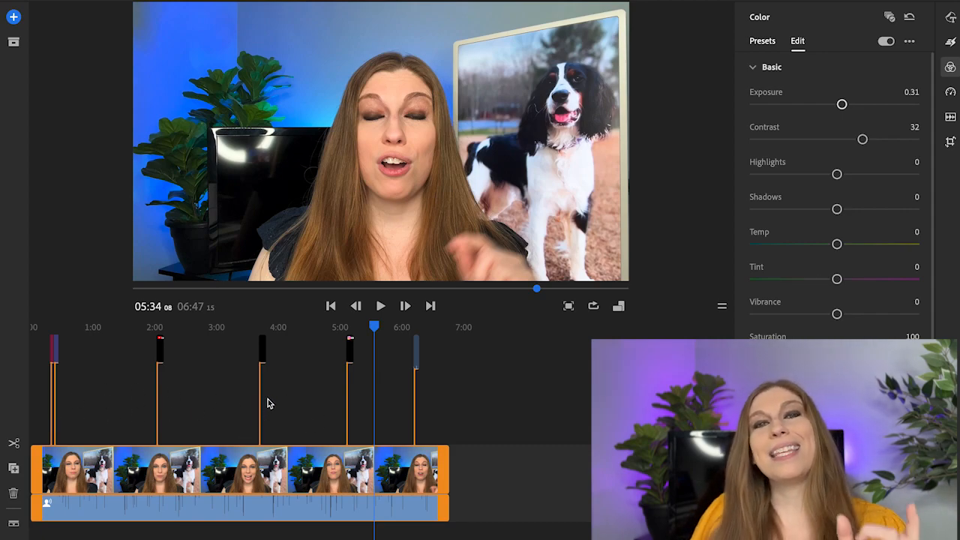
- Move all the overlays together to the start of the timeline and place the playhead at about 0:21
mouse_move(484, 354)
left_mouse_down()
mouse_move(205, 339)
mouse_move(33, 351)
left_mouse_up()
left_click(52, 375)
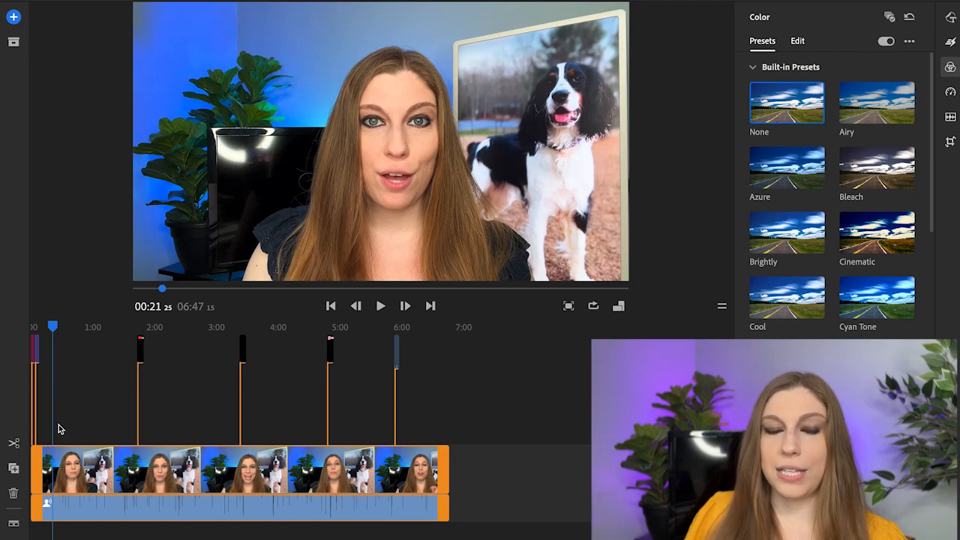